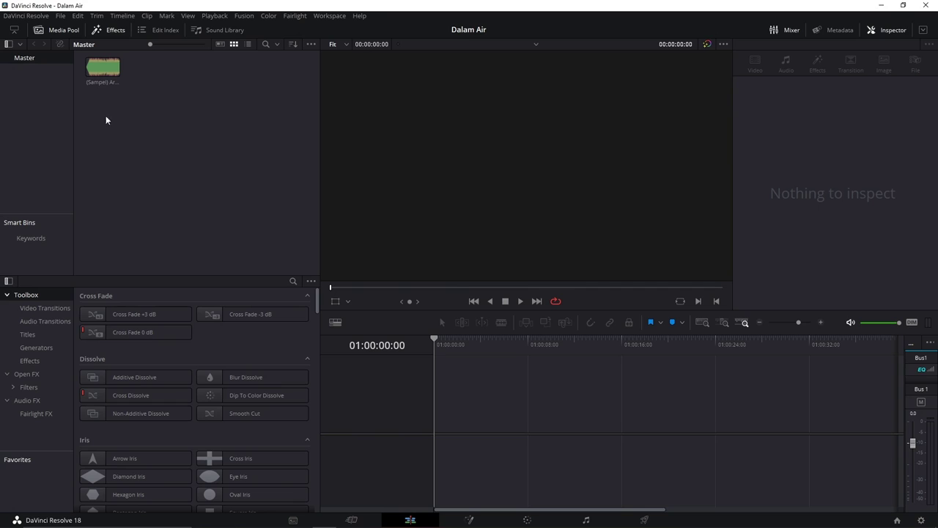
Preview the song clip, then drag it onto Audio 1 of a new Timeline 1.
double_click(98, 75)
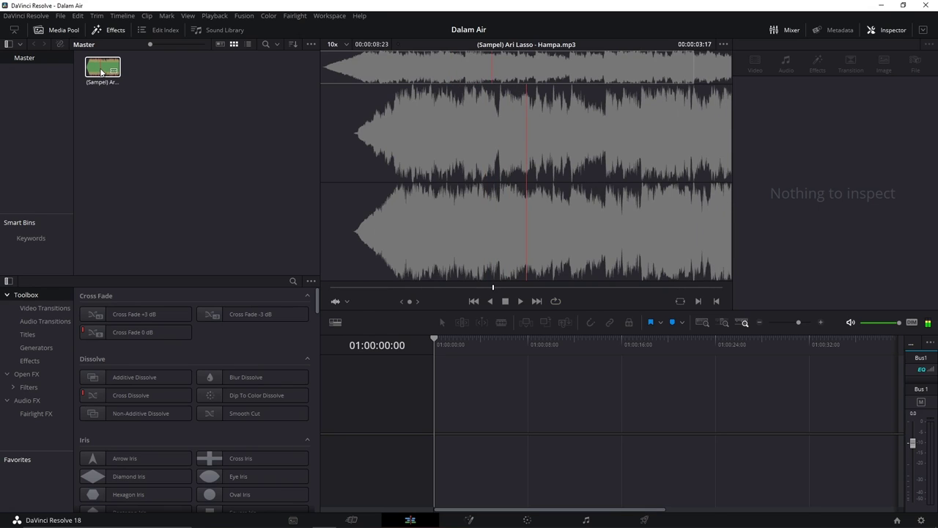
left_click_drag(101, 71, 440, 448)
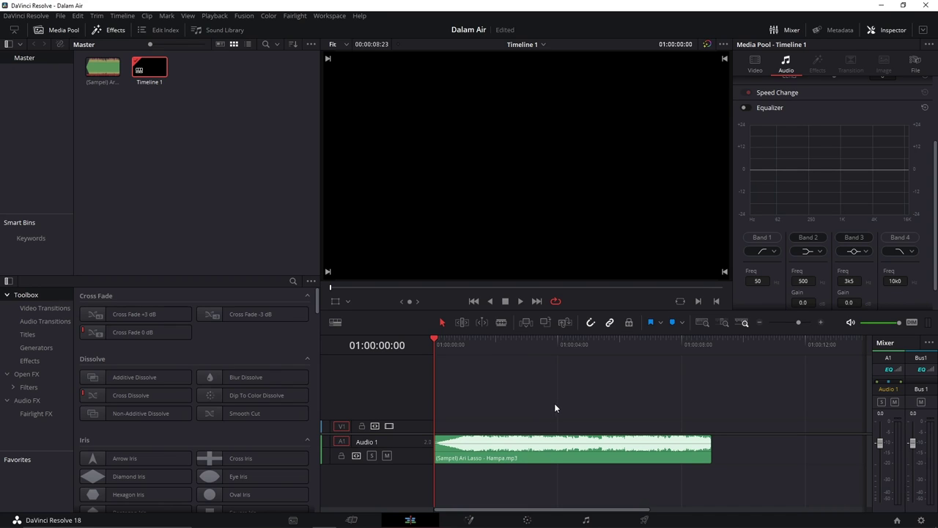
Cut the song clip at 01:00:02:22 with Ctrl+B and select the later piece.
key("space")
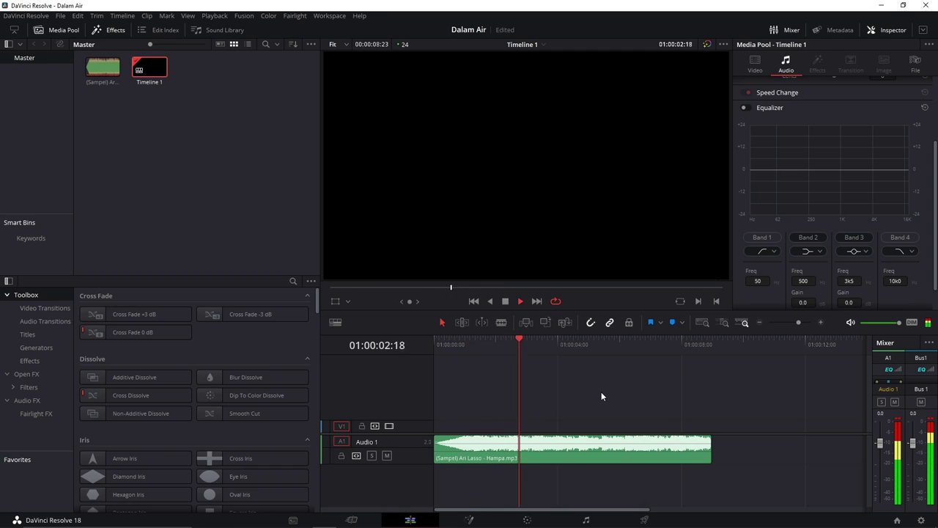
key("space")
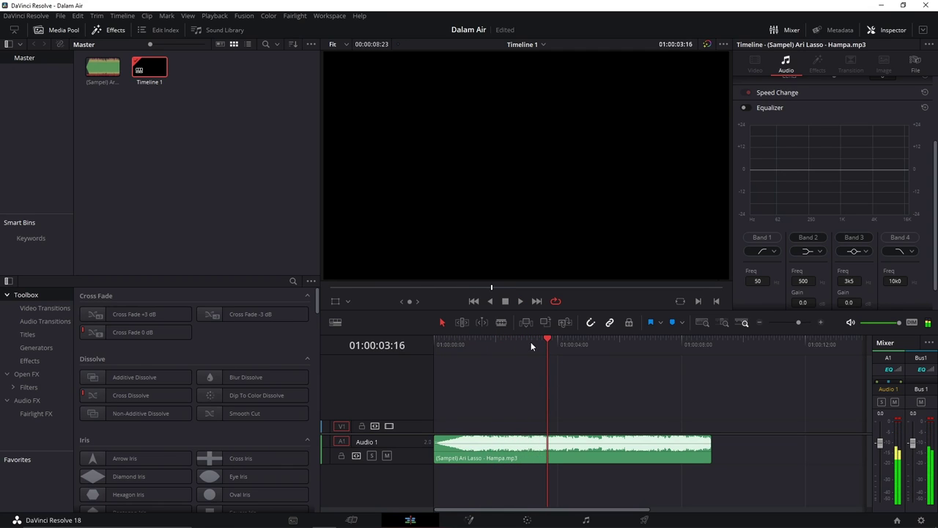
left_click_drag(531, 341, 524, 343)
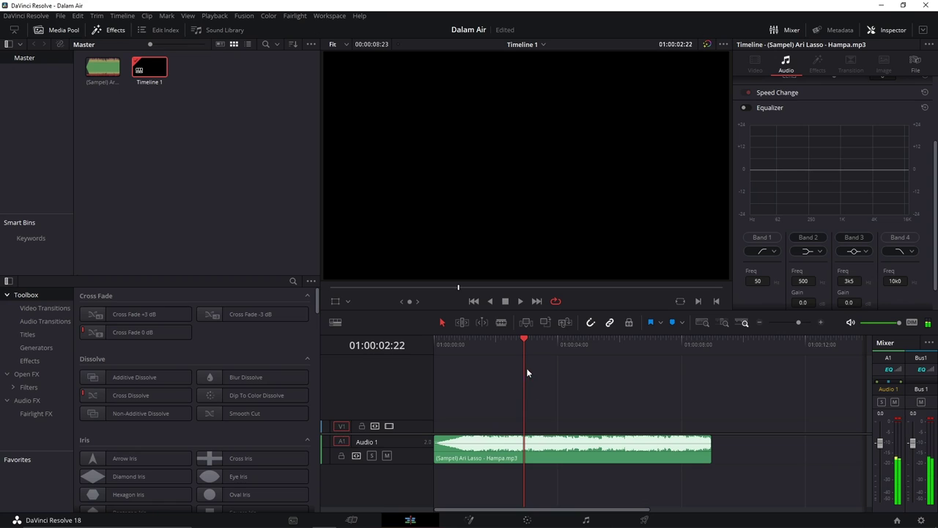
left_click(555, 460)
key("ctrl+b")
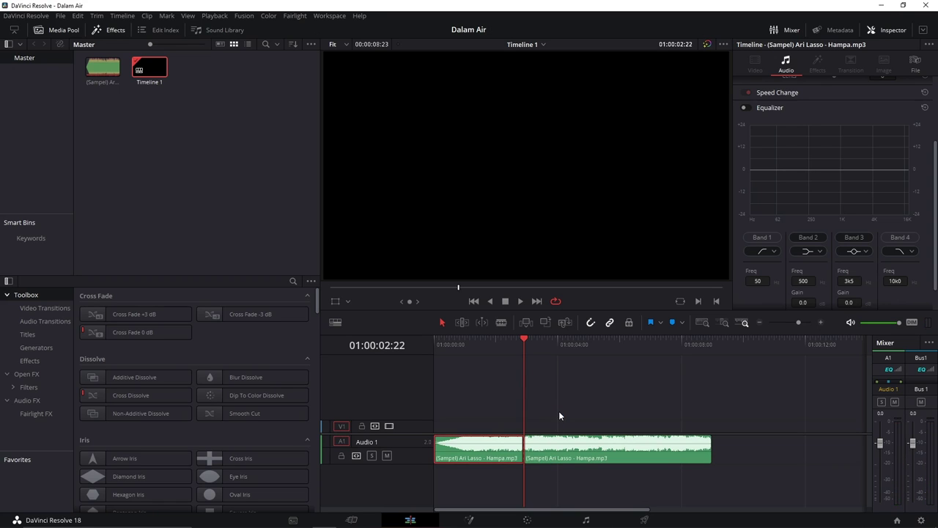
left_click(559, 411)
left_click(540, 457)
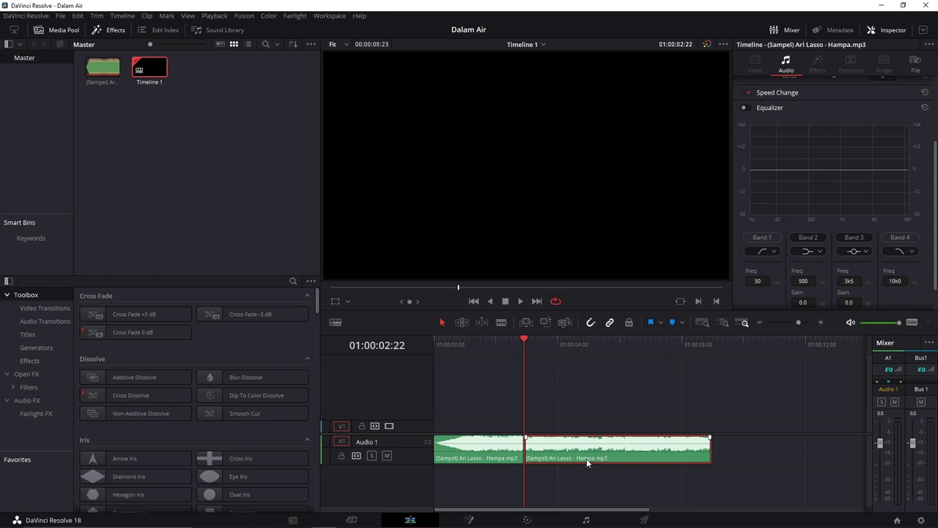
Enable the Equalizer on the later piece and switch on the Band 4 high-cut.
left_click(888, 31)
left_click(886, 31)
mouse_move(935, 161)
left_mouse_down()
mouse_move(936, 83)
mouse_move(931, 160)
left_mouse_up()
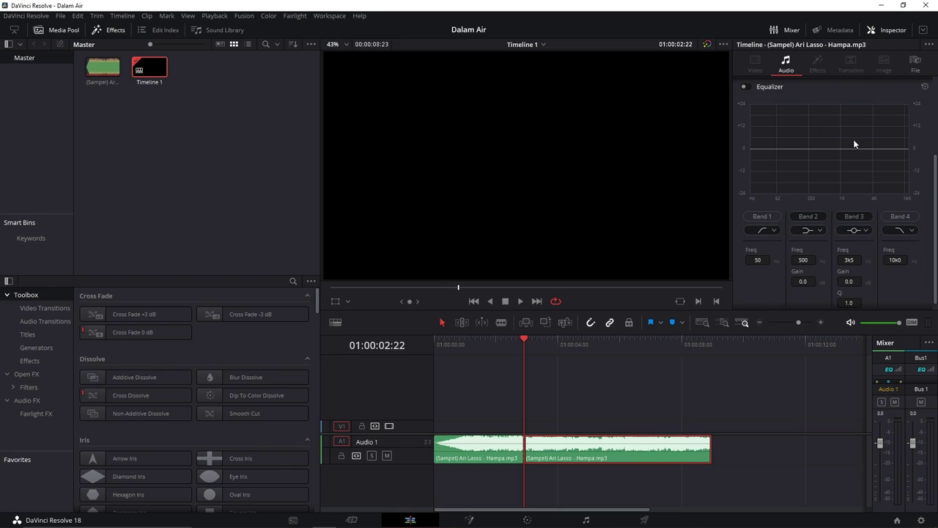
scroll(762, 117, "up", 1)
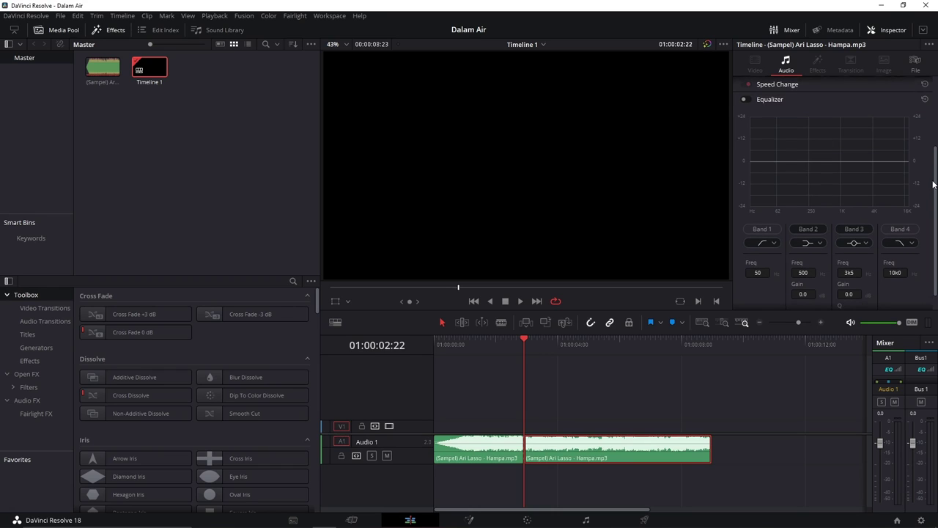
left_click(747, 107)
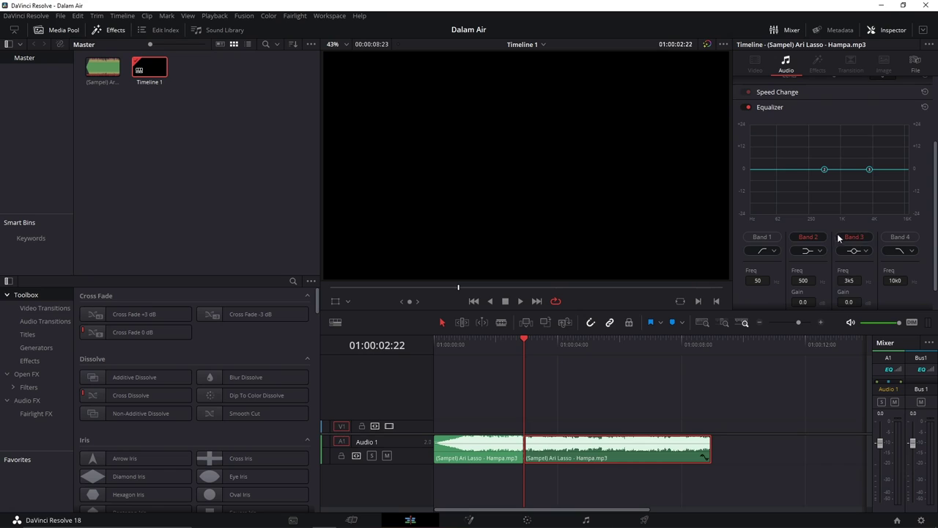
left_click(902, 238)
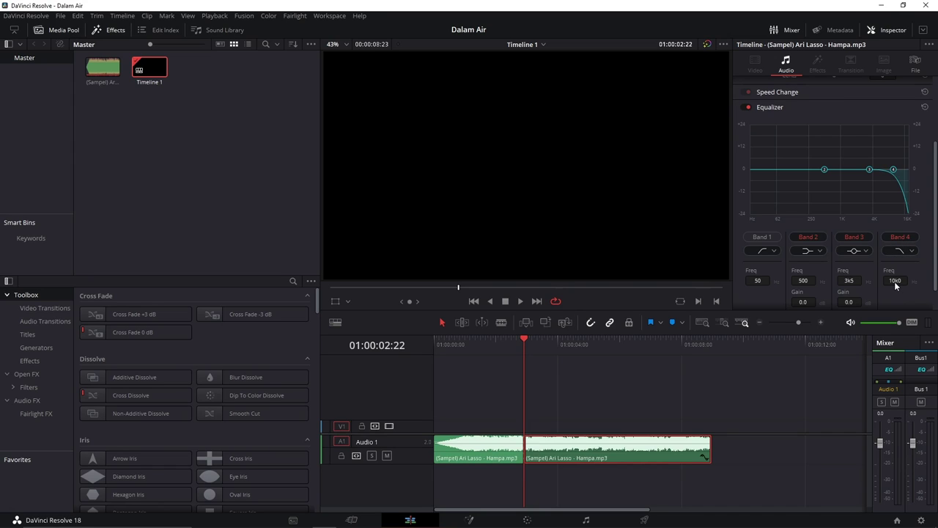
Lower the Band 4 high-cut frequency to about 577 Hz and play from the start to check.
mouse_move(899, 281)
left_mouse_down()
mouse_move(728, 271)
mouse_move(745, 270)
left_mouse_up()
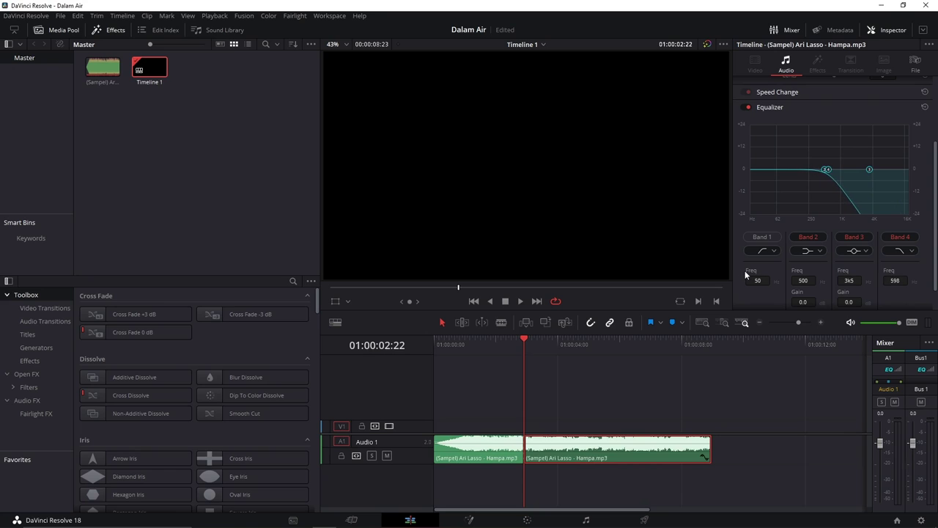
mouse_move(745, 271)
left_mouse_down()
mouse_move(703, 271)
mouse_move(923, 285)
mouse_move(895, 280)
left_mouse_up()
left_click(447, 346)
key("space")
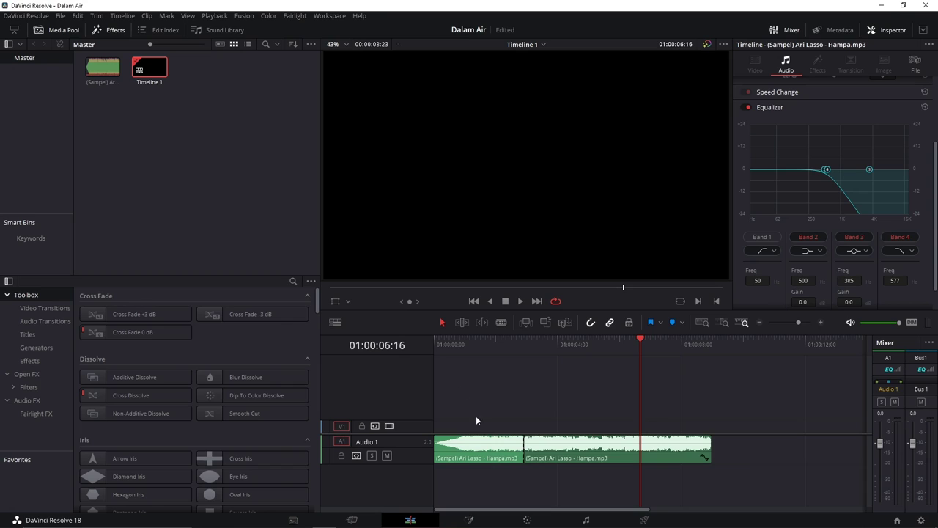
Drop a Cross Fade 0 dB audio transition onto the cut between the two pieces.
left_click(95, 98)
left_click(106, 30)
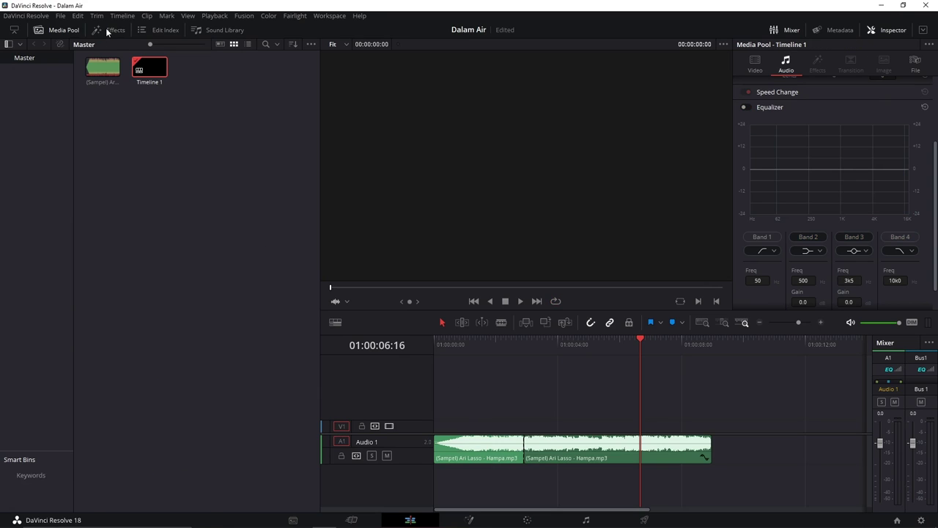
left_click(105, 30)
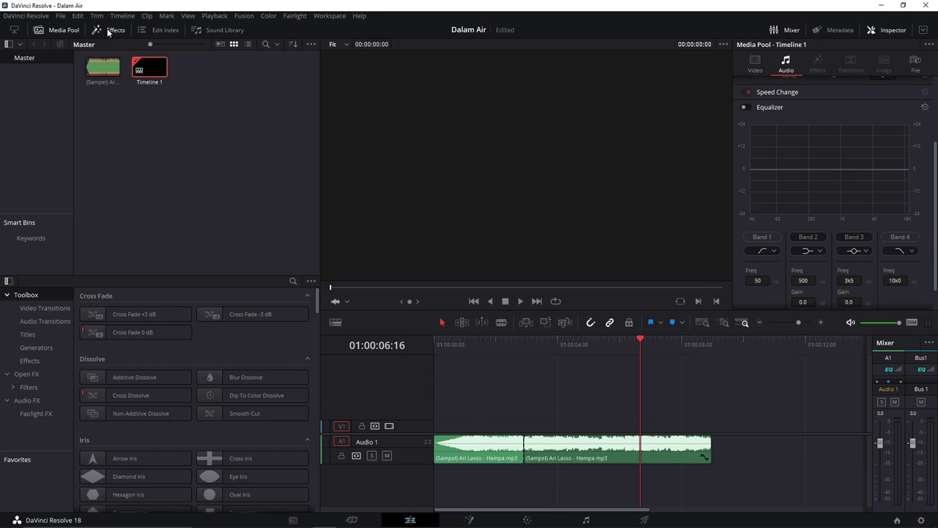
left_click(45, 322)
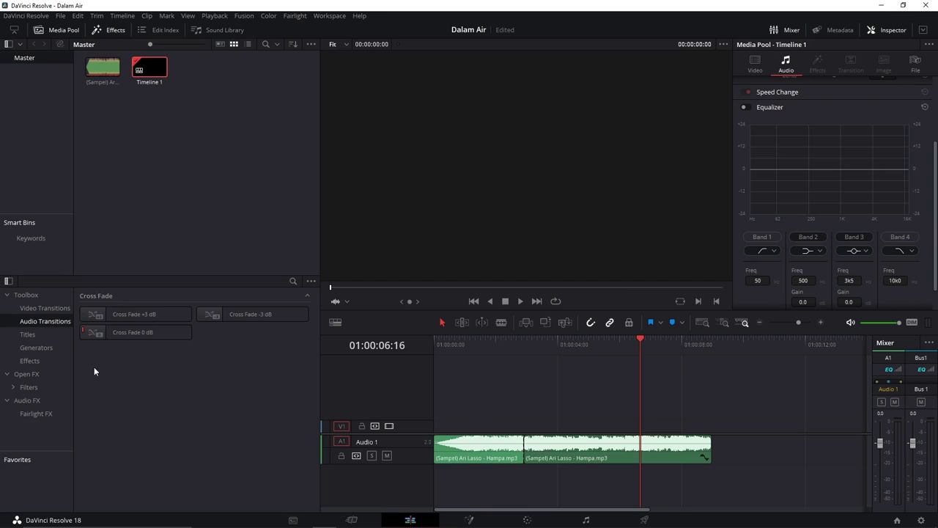
left_click(132, 335)
left_click_drag(134, 336, 523, 446)
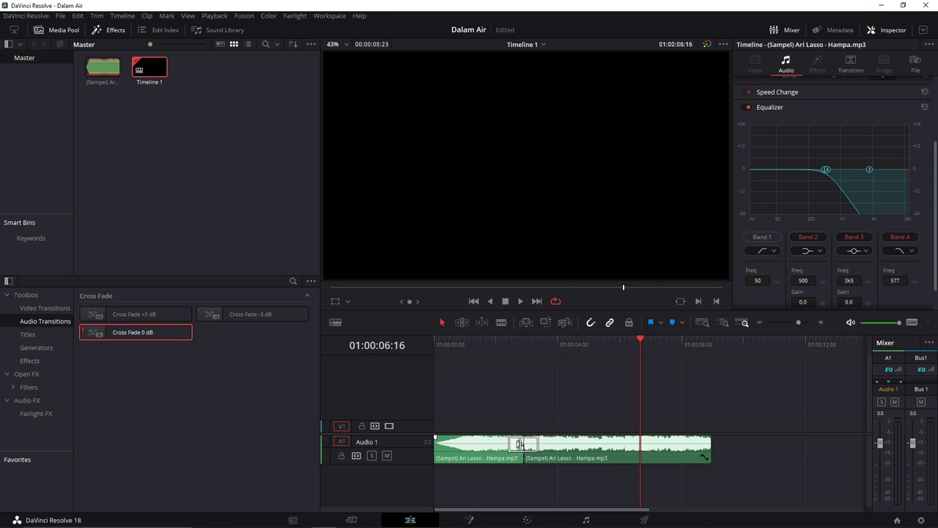
Play the cross-fade from the start and select the later piece to check its EQ.
left_click(444, 344)
key("space")
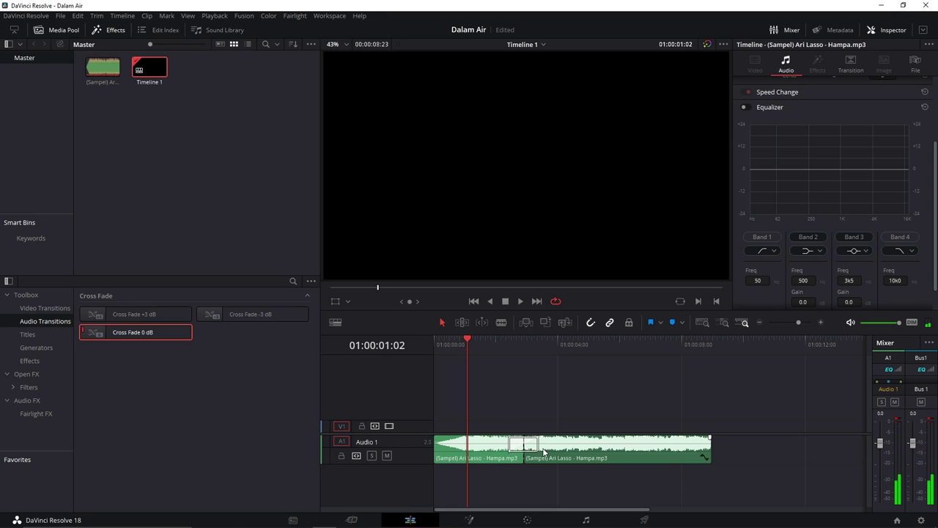
left_click(630, 455)
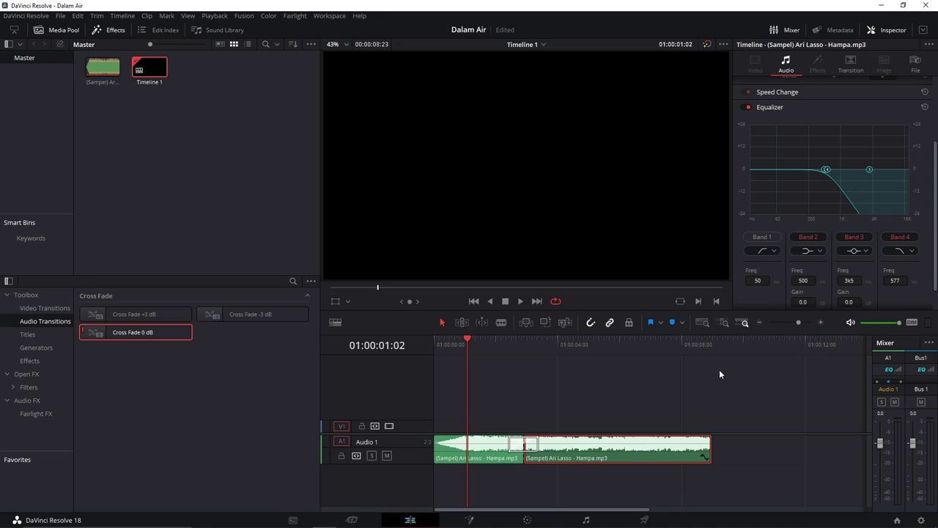
Split the filtered clip at 01:00:06:02 and select the new last piece.
left_click(630, 345)
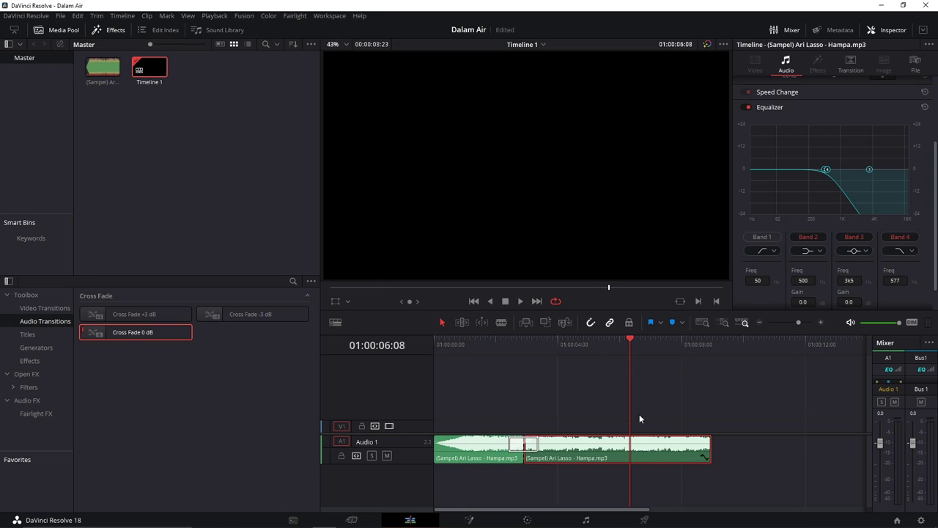
left_click_drag(625, 345, 614, 344)
key("space")
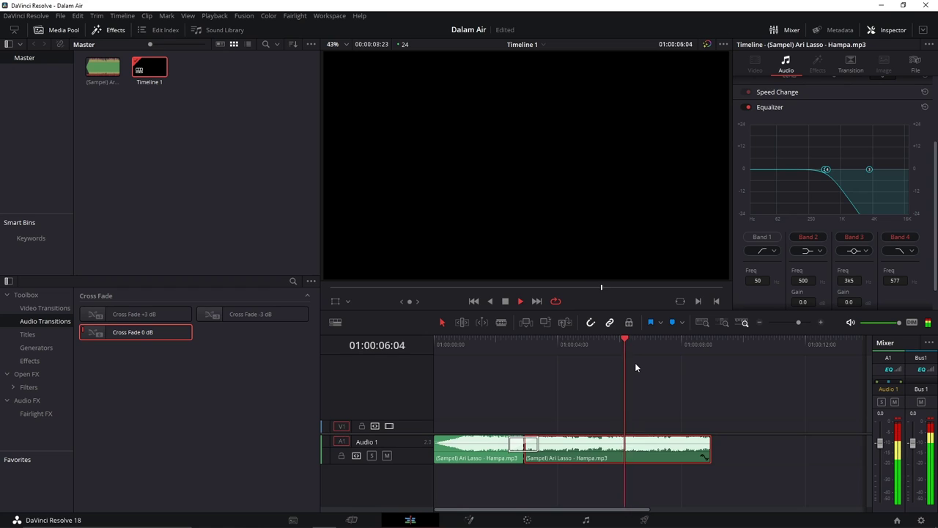
left_click(623, 349)
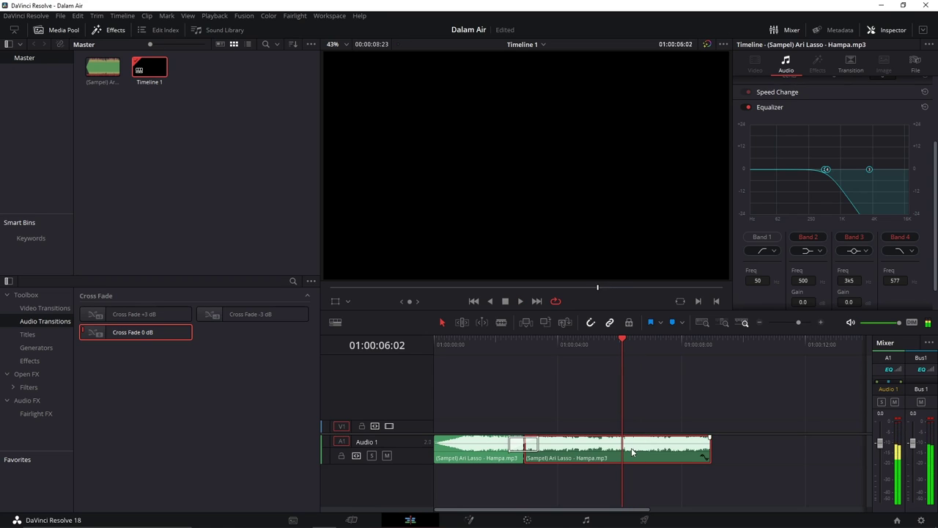
key("ctrl+b")
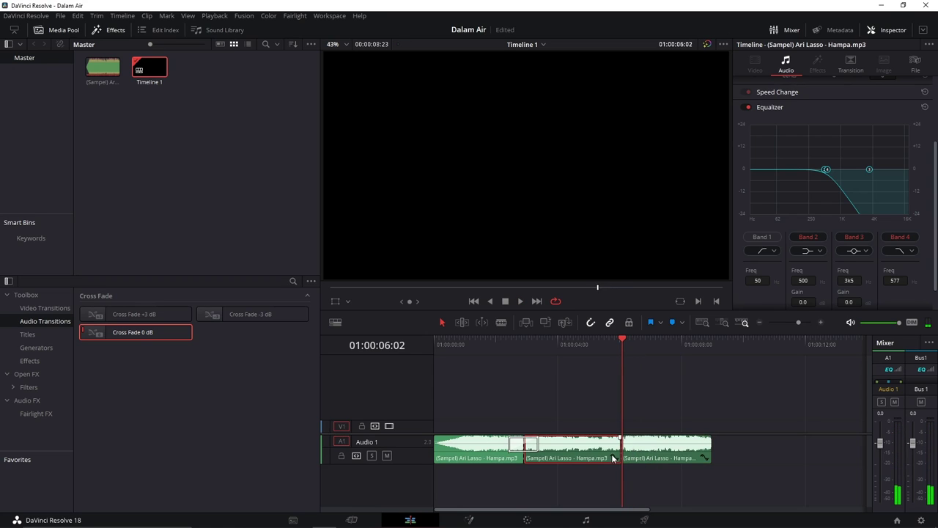
left_click(659, 455)
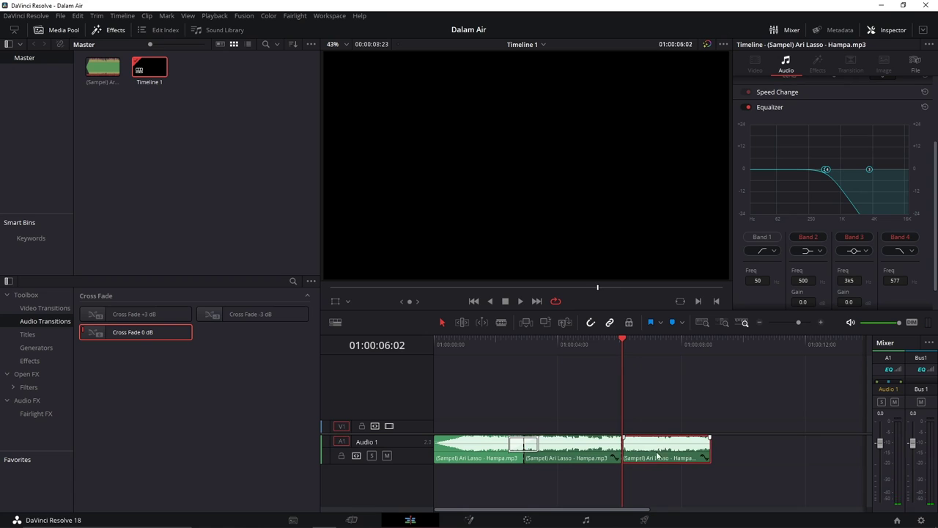
Turn off the Equalizer on the last piece and listen to the change.
left_click(746, 107)
left_click(606, 345)
key("space")
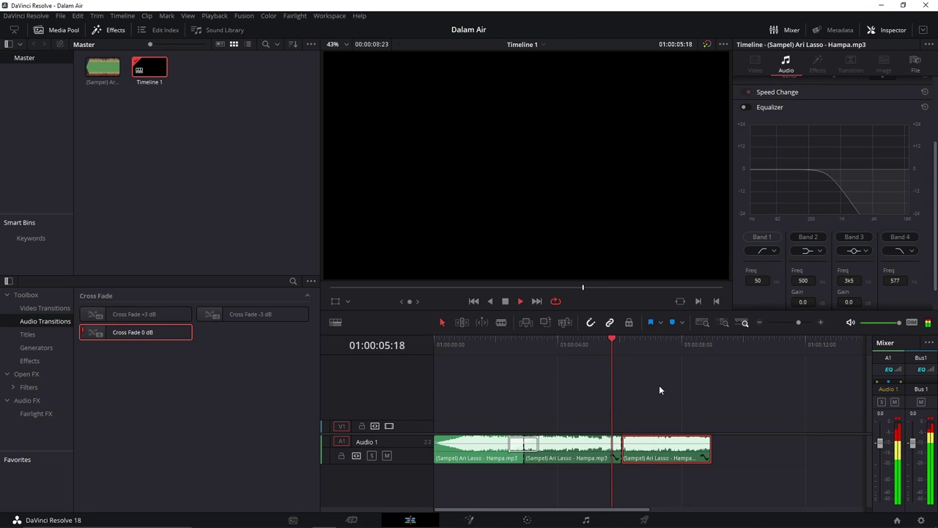
key("space")
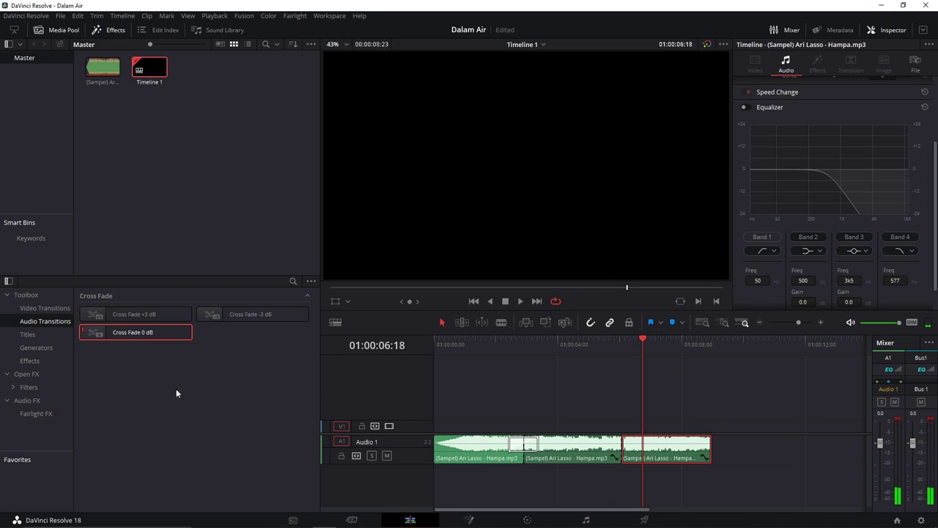
Add a Cross Fade 0 dB on the second cut and play it back from 04:06.
left_click_drag(132, 333, 623, 443)
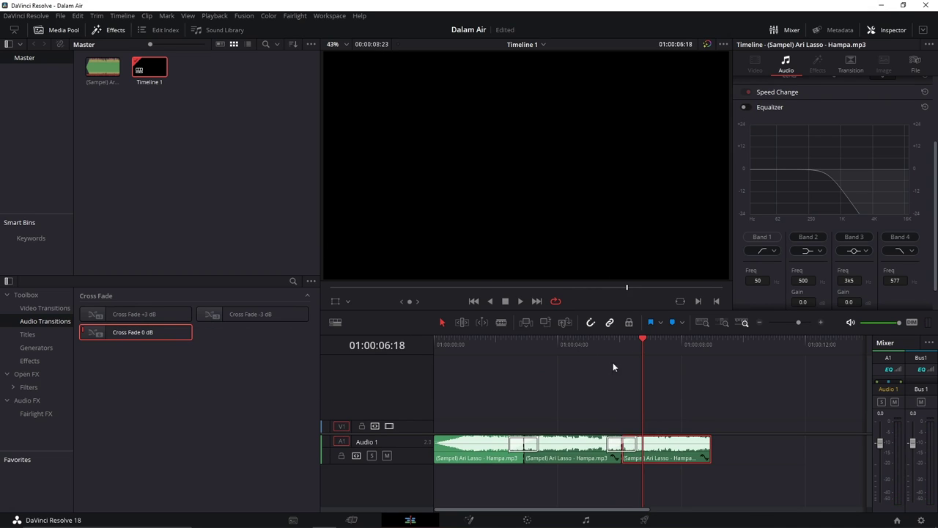
left_click(566, 343)
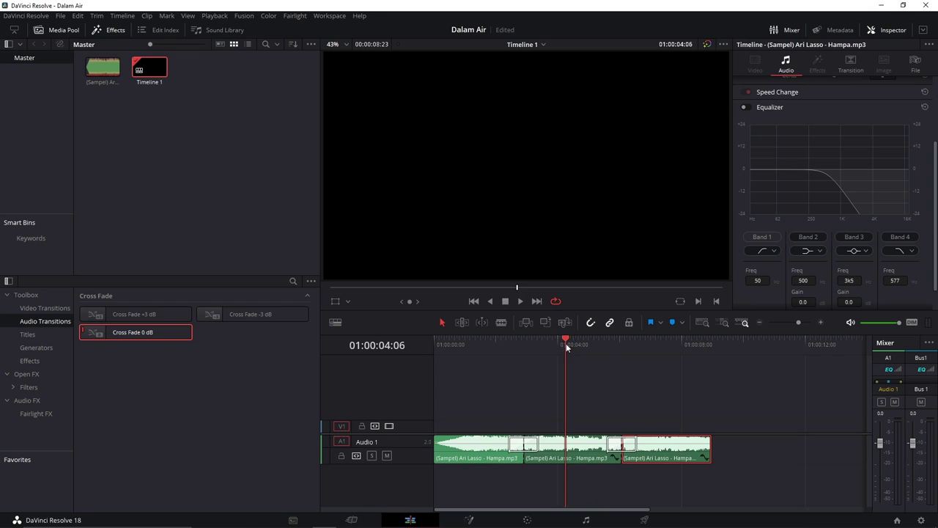
key("space")
left_click(714, 388)
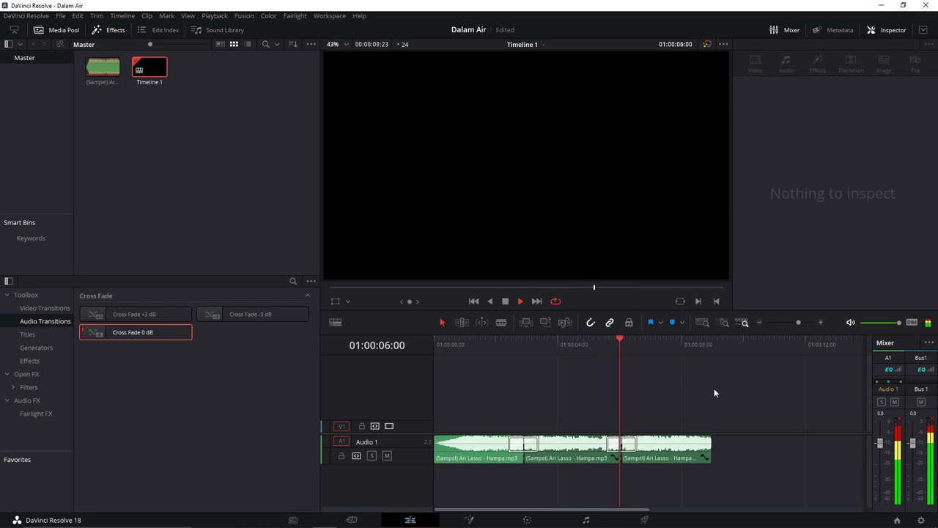
Delete the unfiltered third piece and stretch the filtered second piece to the track end.
key("space")
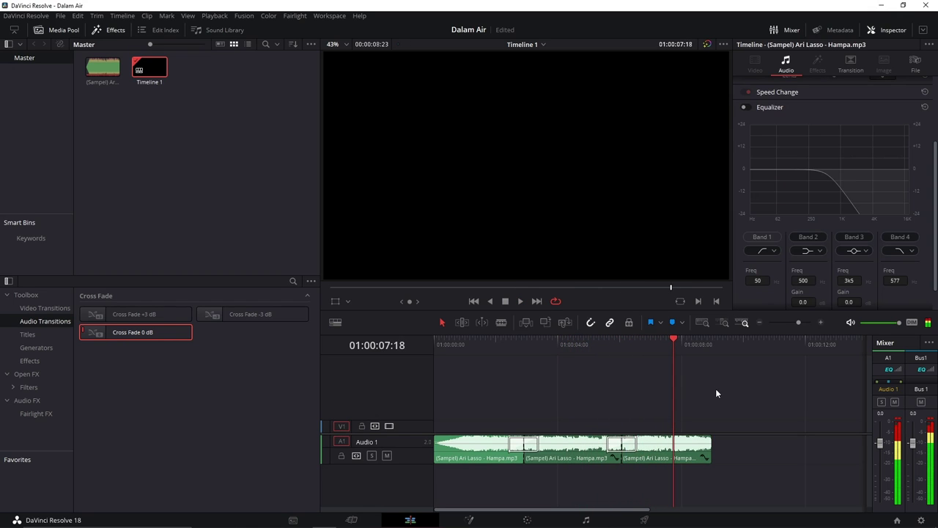
left_click(681, 452)
key("Delete")
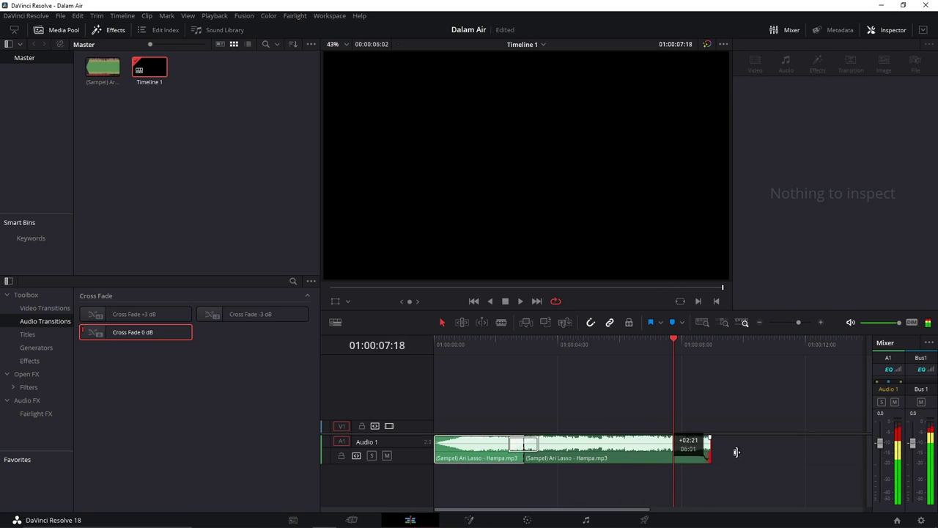
left_click_drag(618, 446, 734, 447)
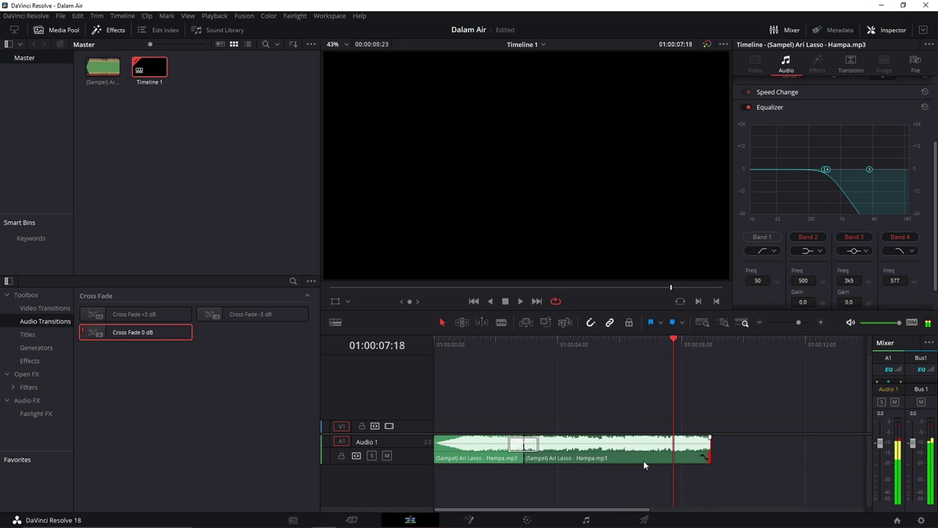
left_click(756, 394)
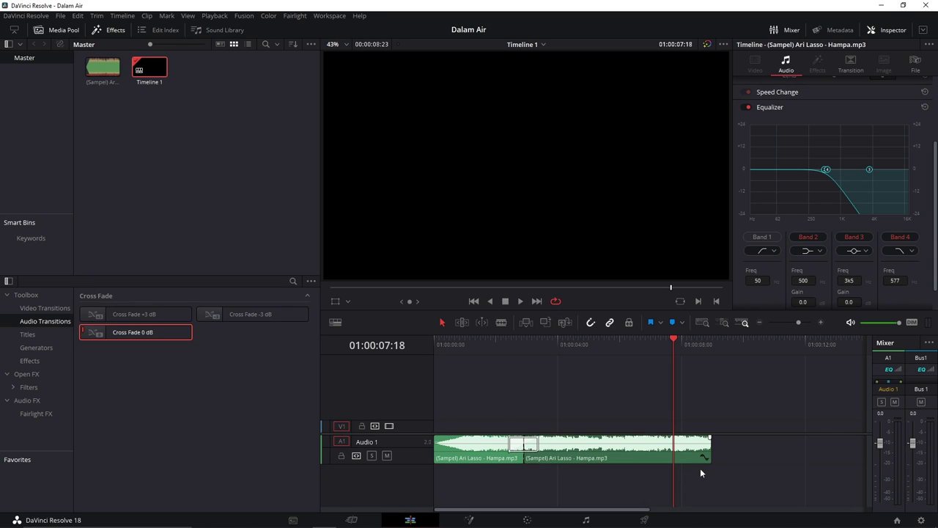
On the Deliver page, leave Export Video off and enable audio export.
left_click(642, 521)
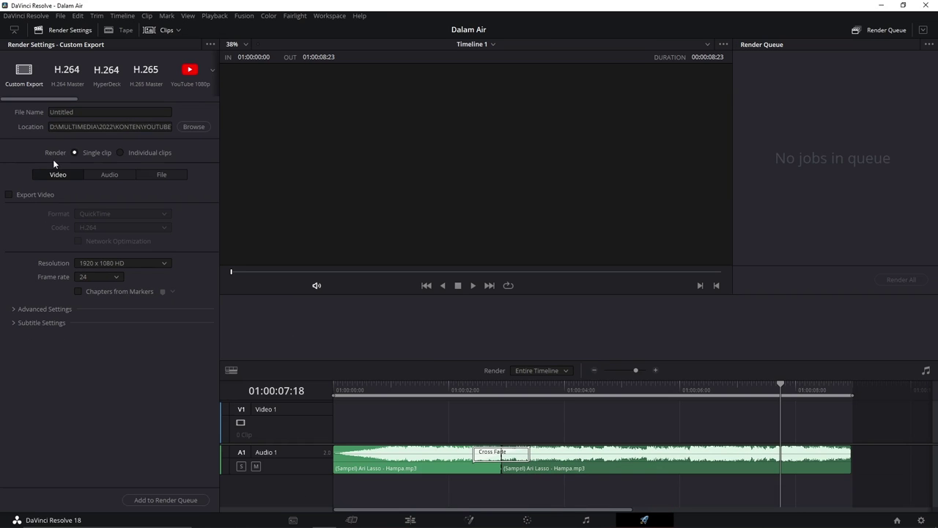
left_click(9, 195)
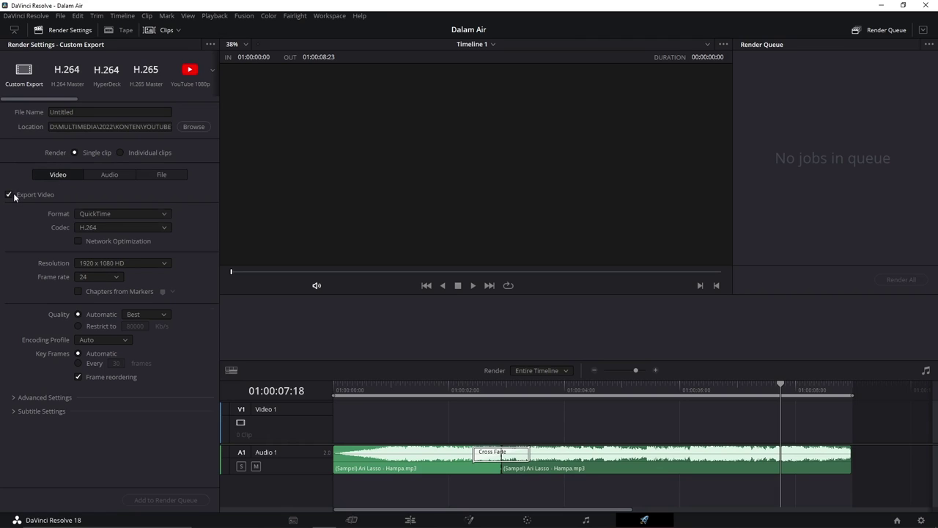
left_click(9, 195)
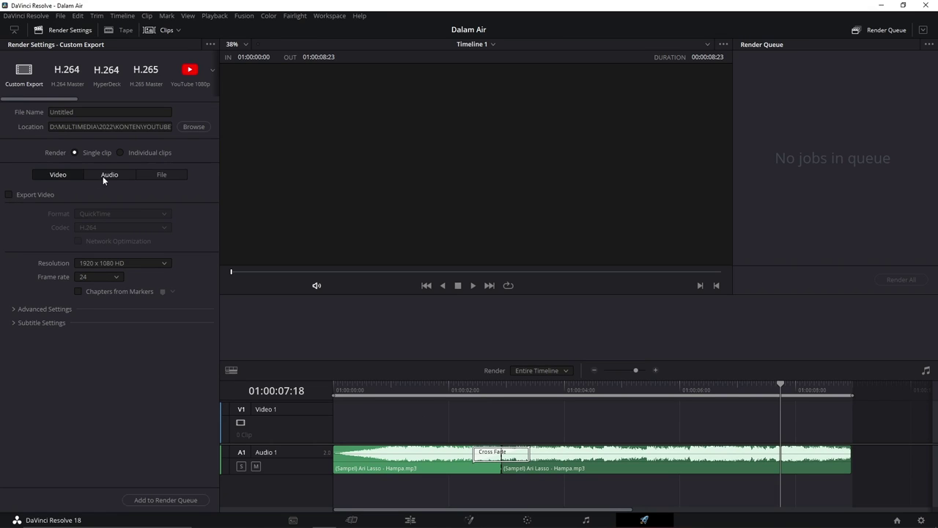
left_click(107, 174)
left_click(9, 195)
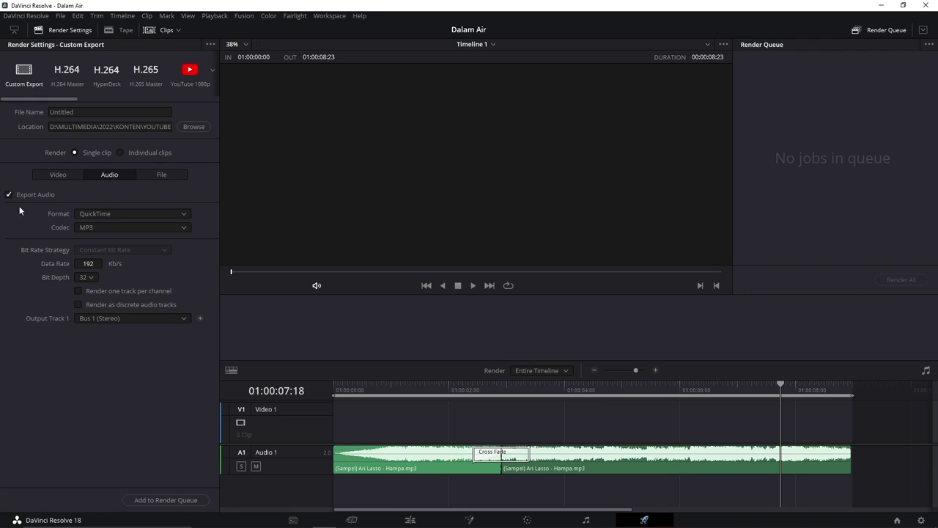
Set the audio Format to MP3 and the Codec to MP3.
left_click(99, 215)
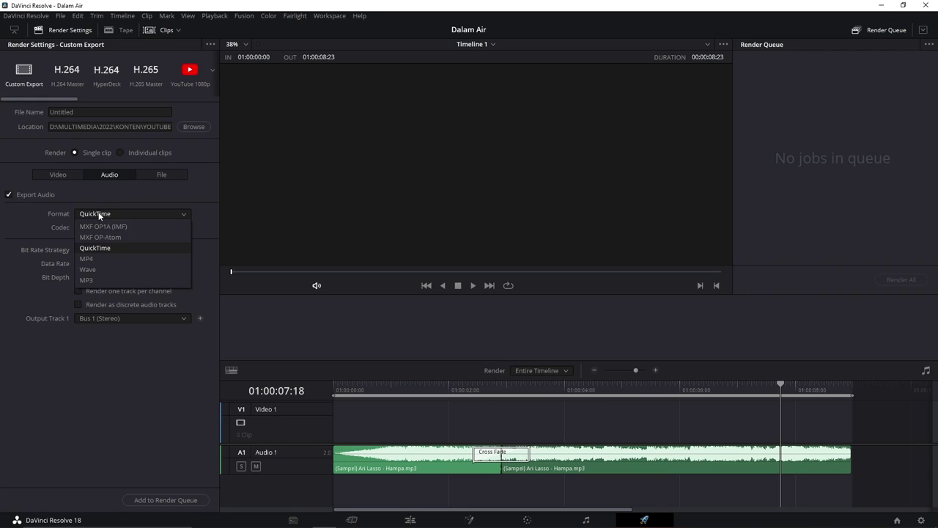
left_click(91, 279)
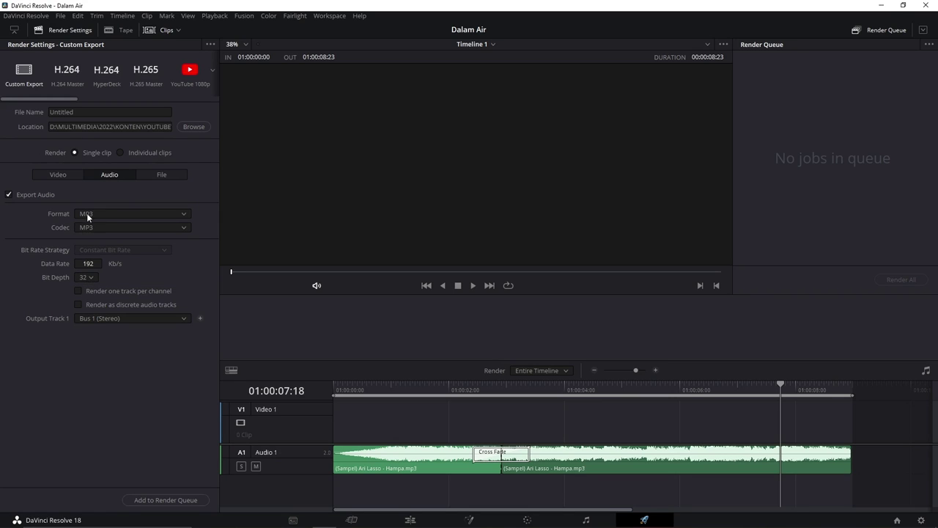
left_click(86, 212)
left_click(95, 280)
left_click(90, 228)
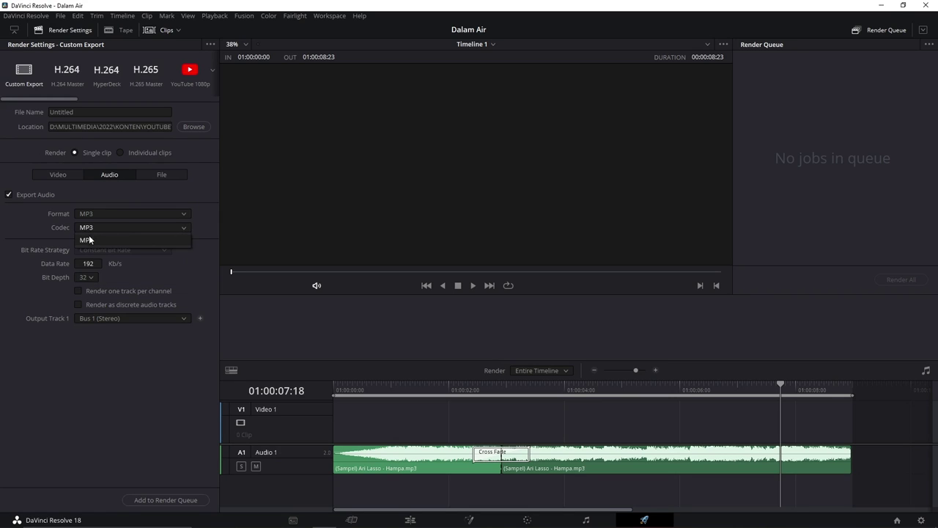
left_click(89, 236)
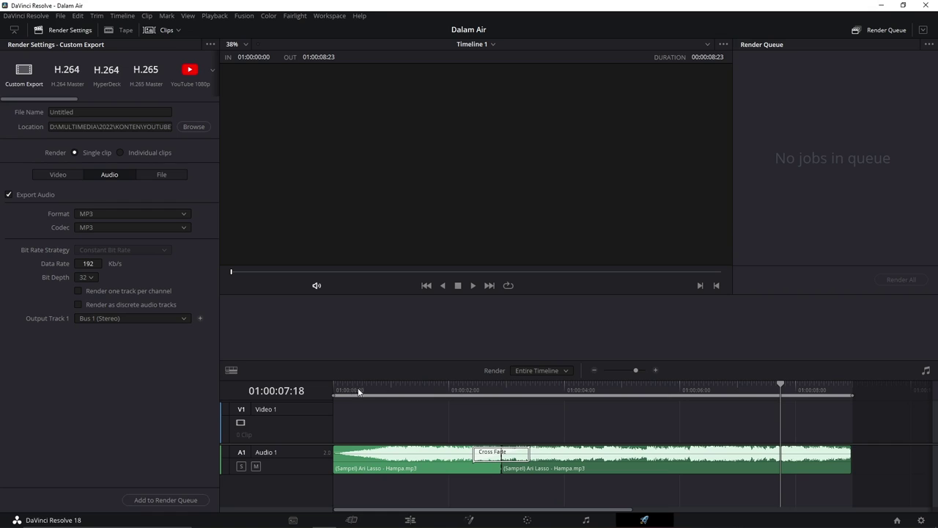
Pull the out point before the timeline end, queue the MP3 job and render it.
mouse_move(855, 399)
left_mouse_down()
mouse_move(737, 415)
mouse_move(850, 425)
left_mouse_up()
left_click(157, 501)
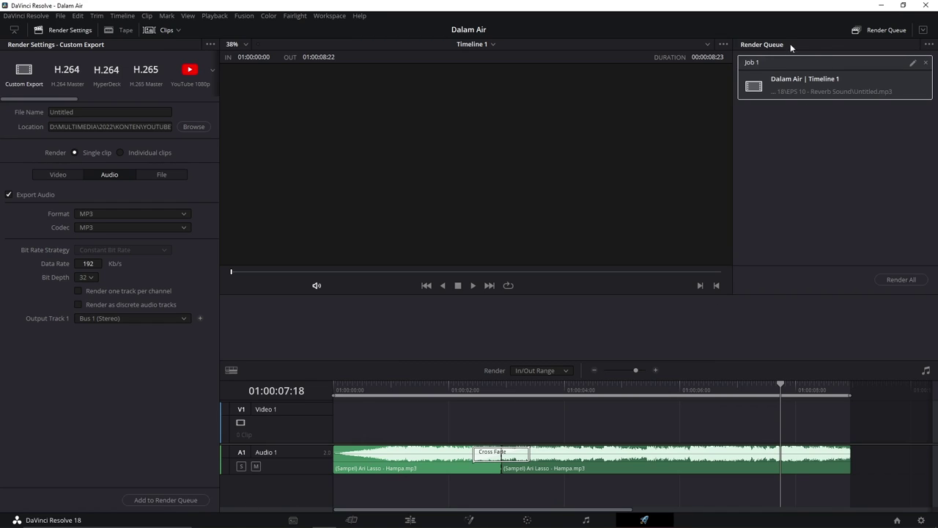
left_click(906, 281)
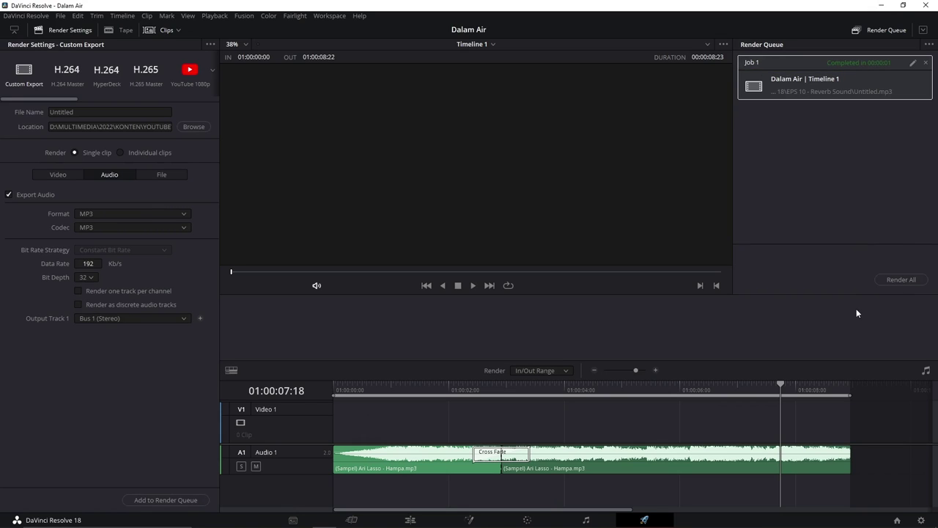